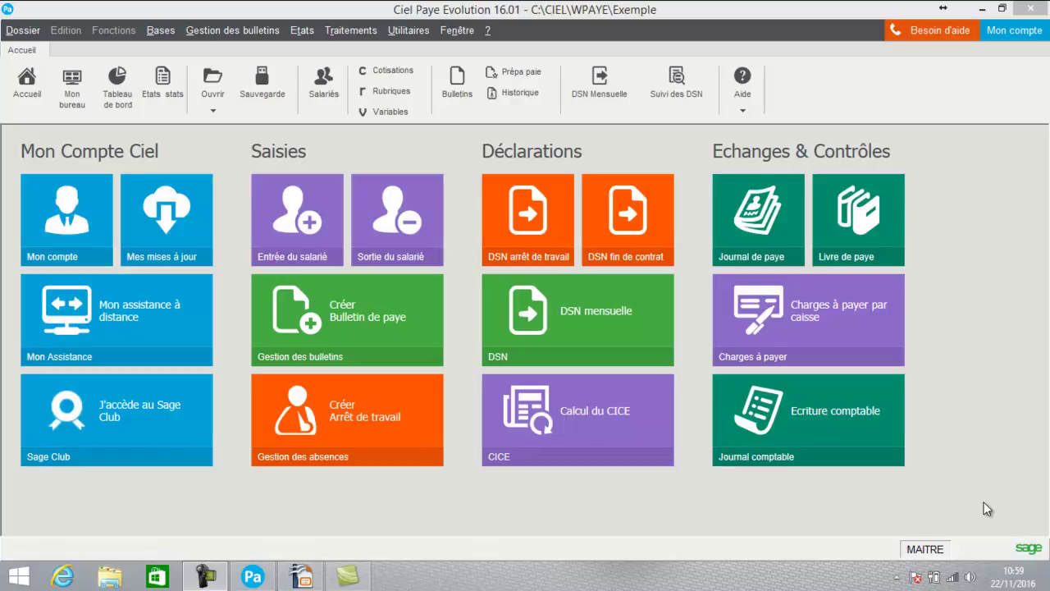
# - Open the MUTUELLE record from the list of Caisses and display its IP et Mutuelle details
pyautogui.click(161, 31)
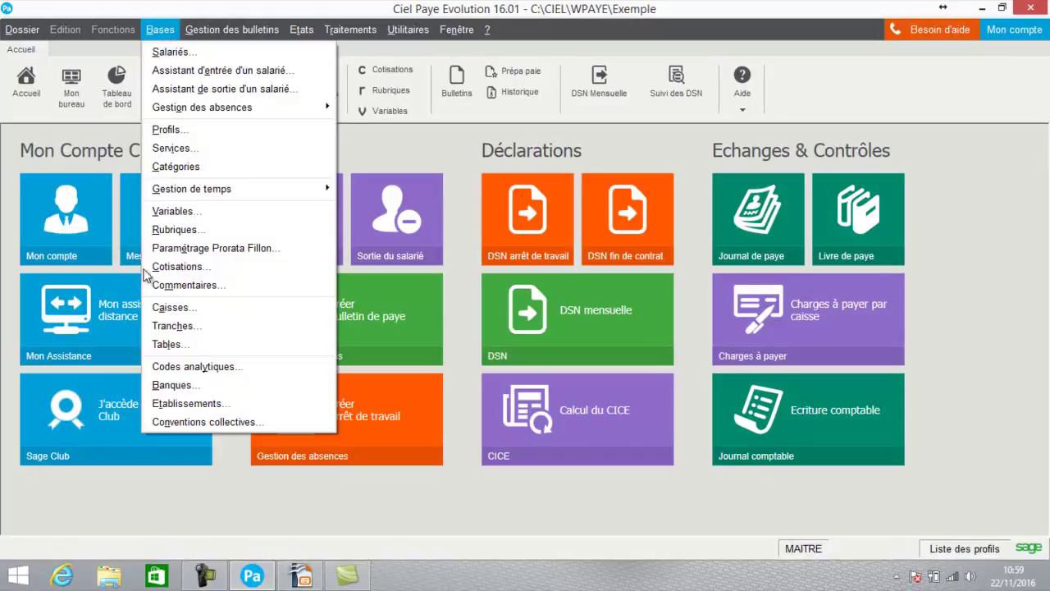
pyautogui.click(166, 310)
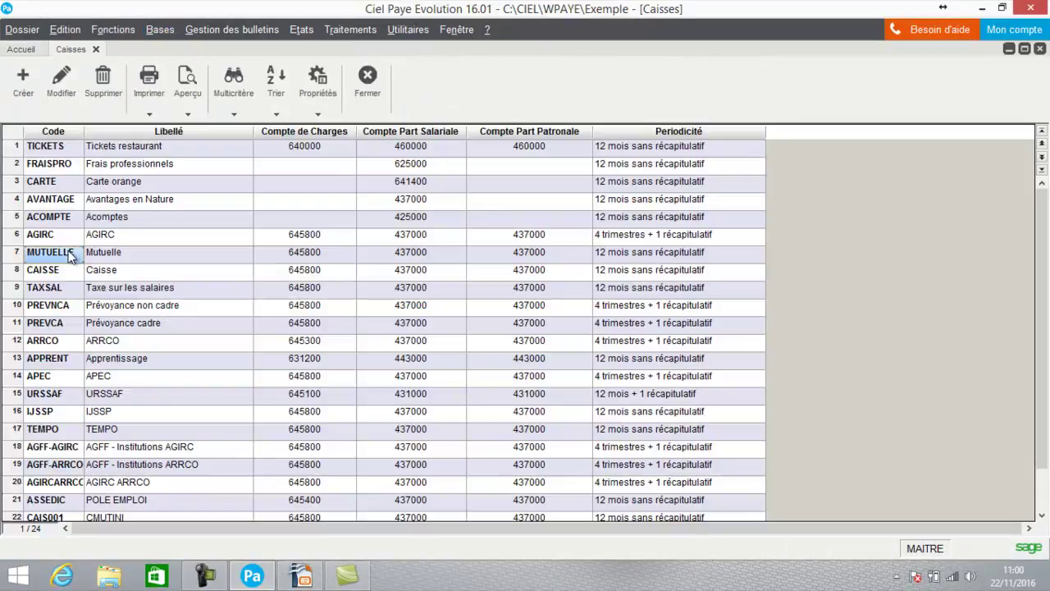
pyautogui.click(62, 78)
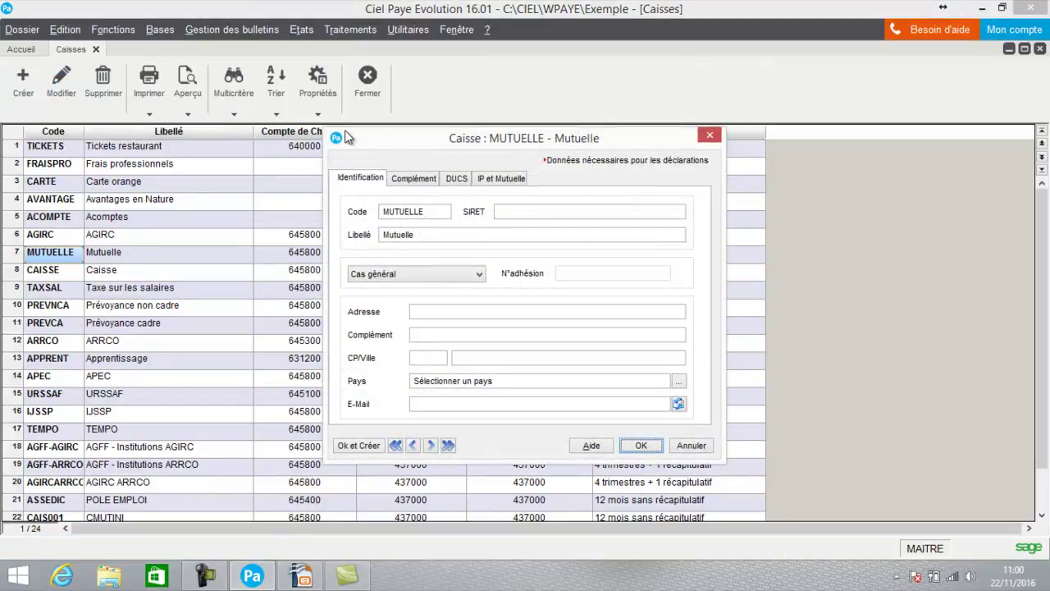
pyautogui.click(502, 179)
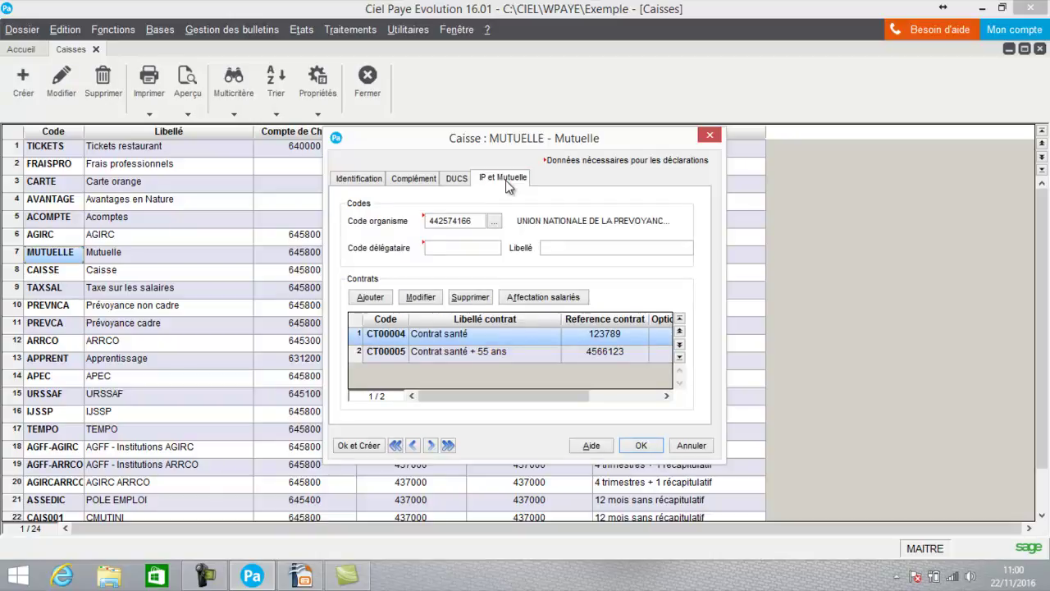
# - Review the Mutuelles offered for the organisation code and inspect the delegate code and label fields
pyautogui.click(495, 221)
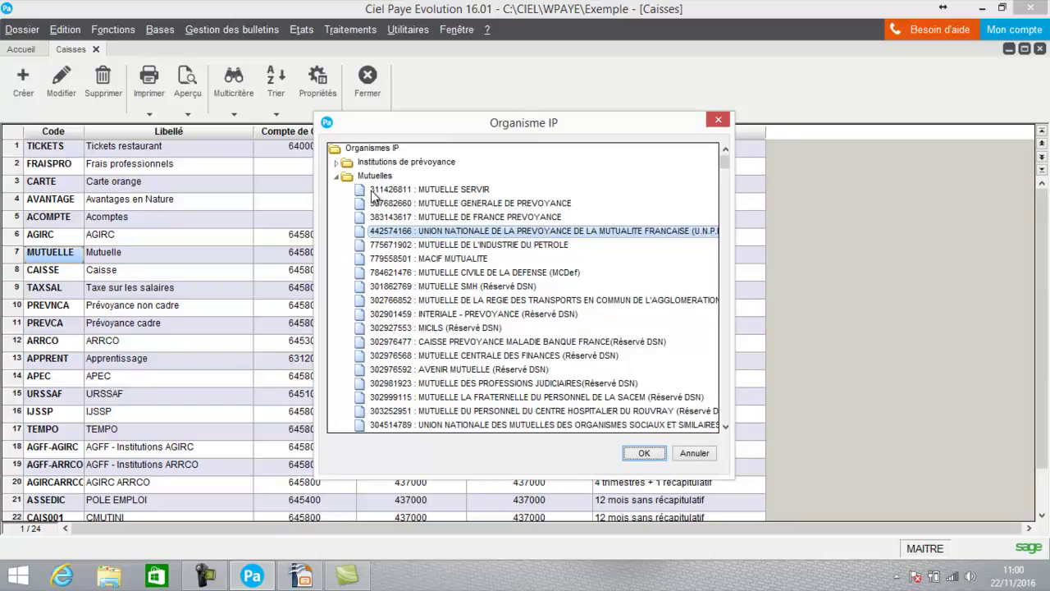
pyautogui.click(694, 453)
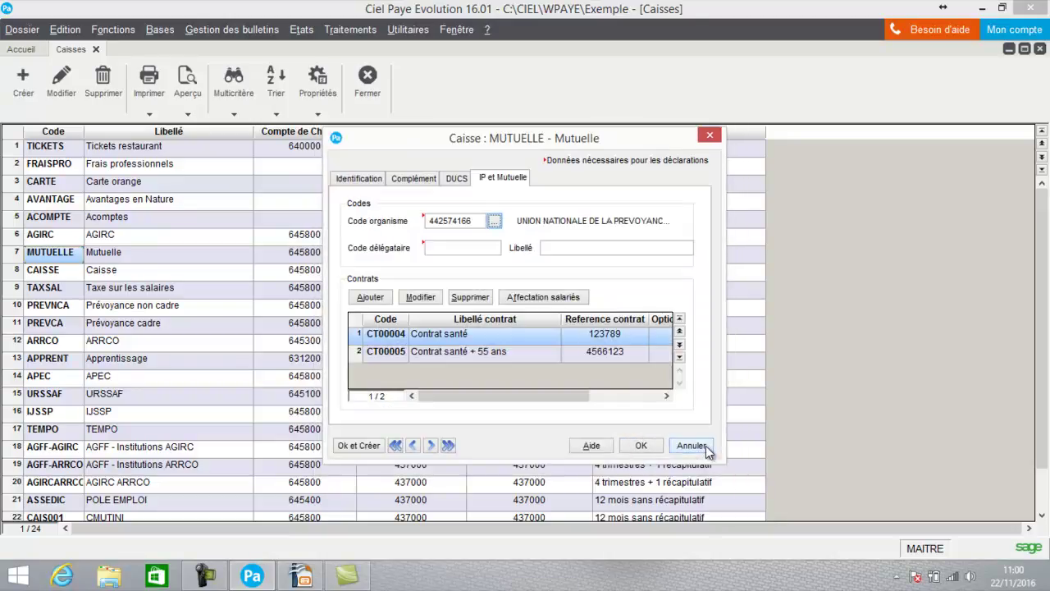
pyautogui.click(489, 247)
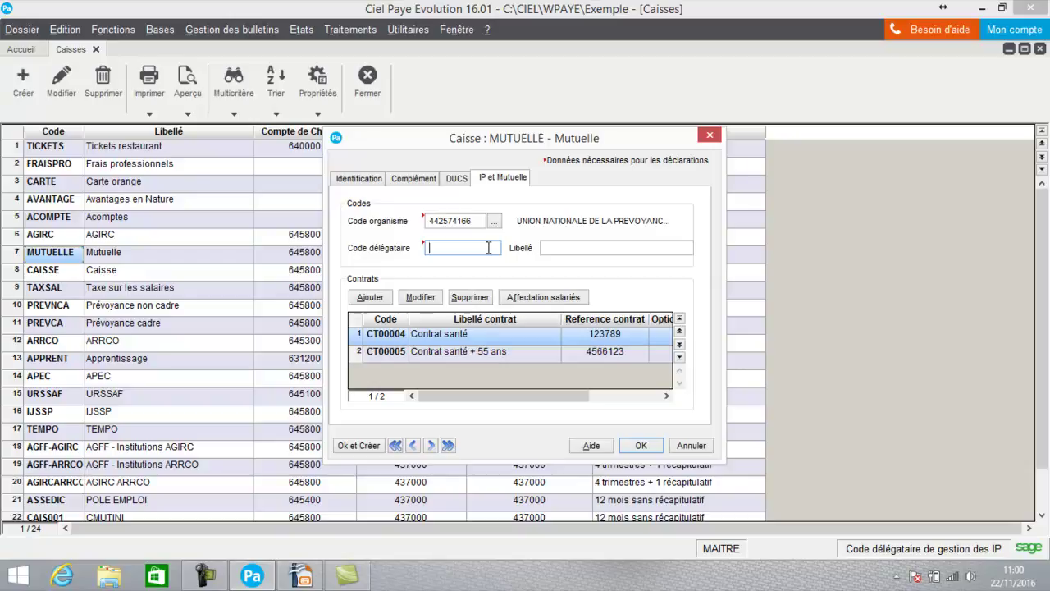
pyautogui.click(582, 247)
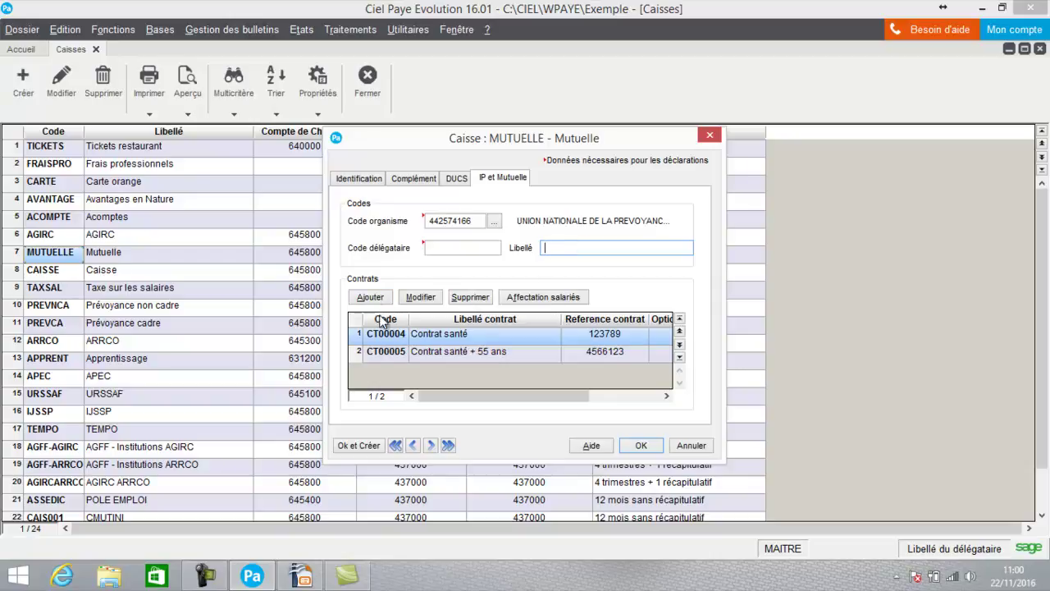
# - Inspect the Contrat santé contract's details and its DSN contract reference list, including the form for creating a reference
pyautogui.click(426, 299)
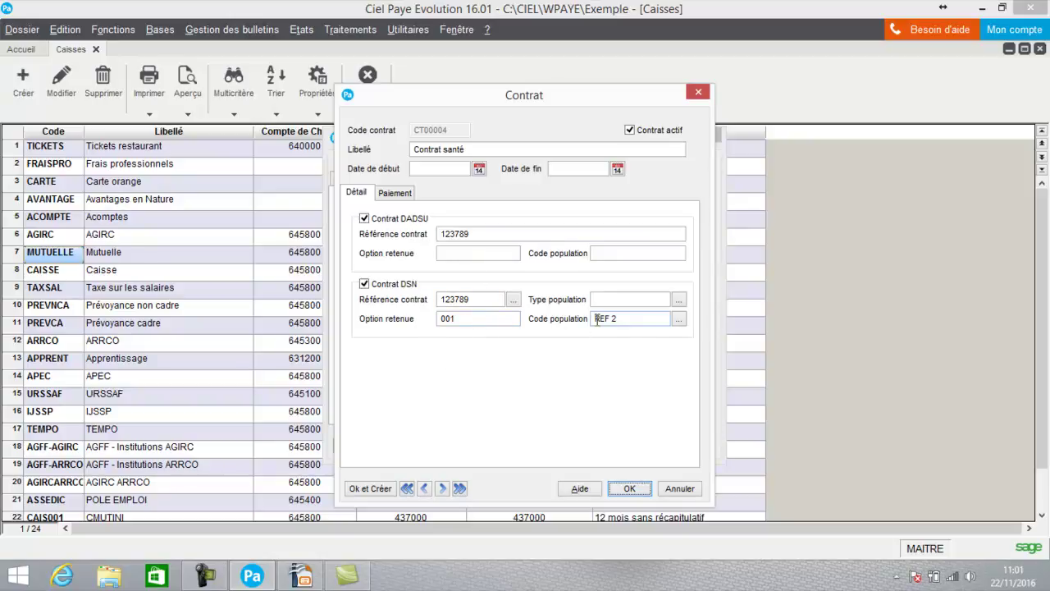
pyautogui.click(513, 300)
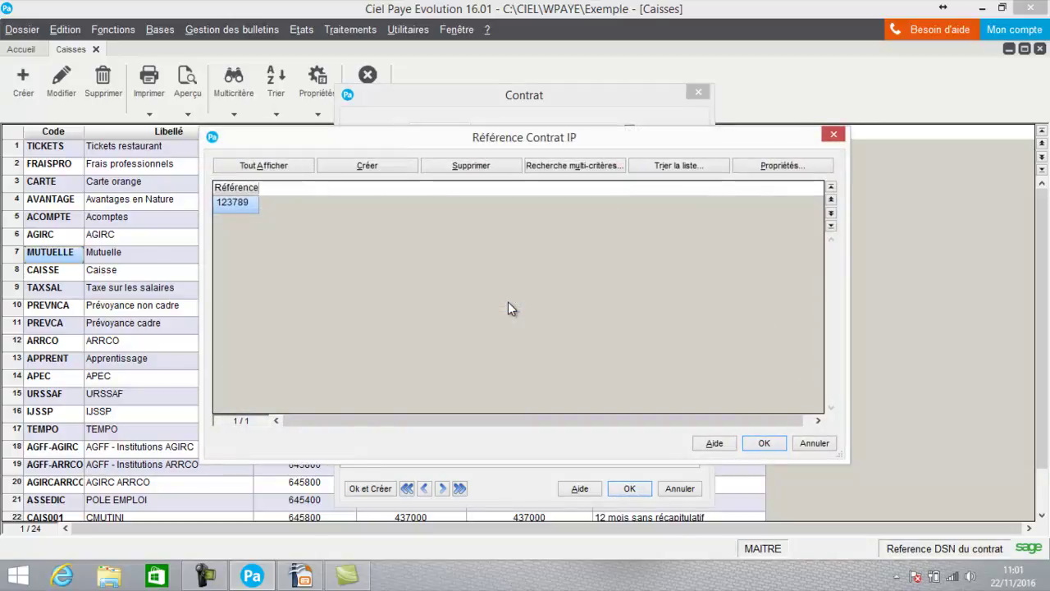
pyautogui.click(364, 164)
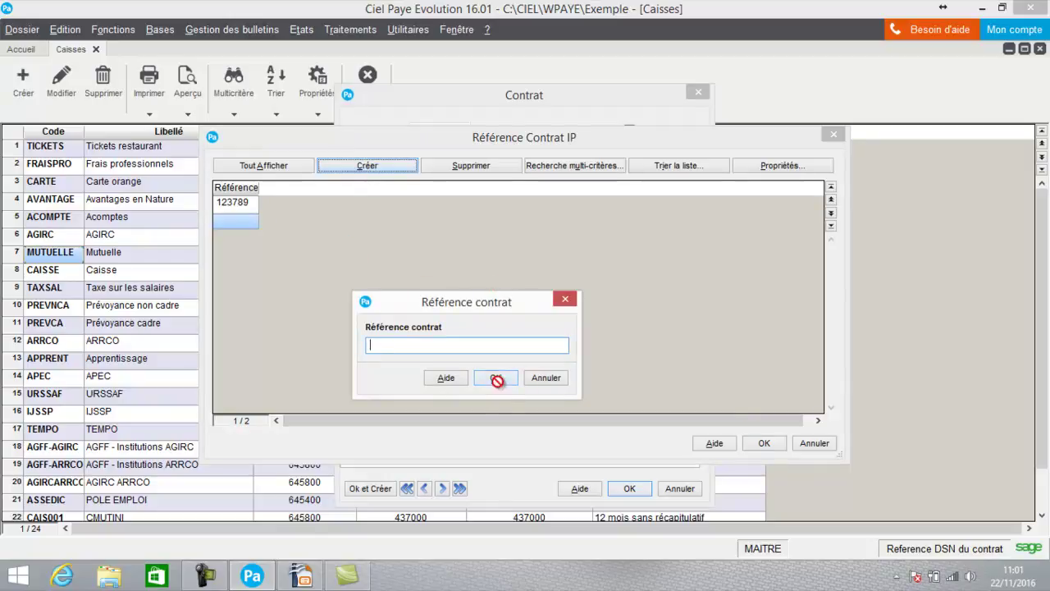
pyautogui.click(545, 377)
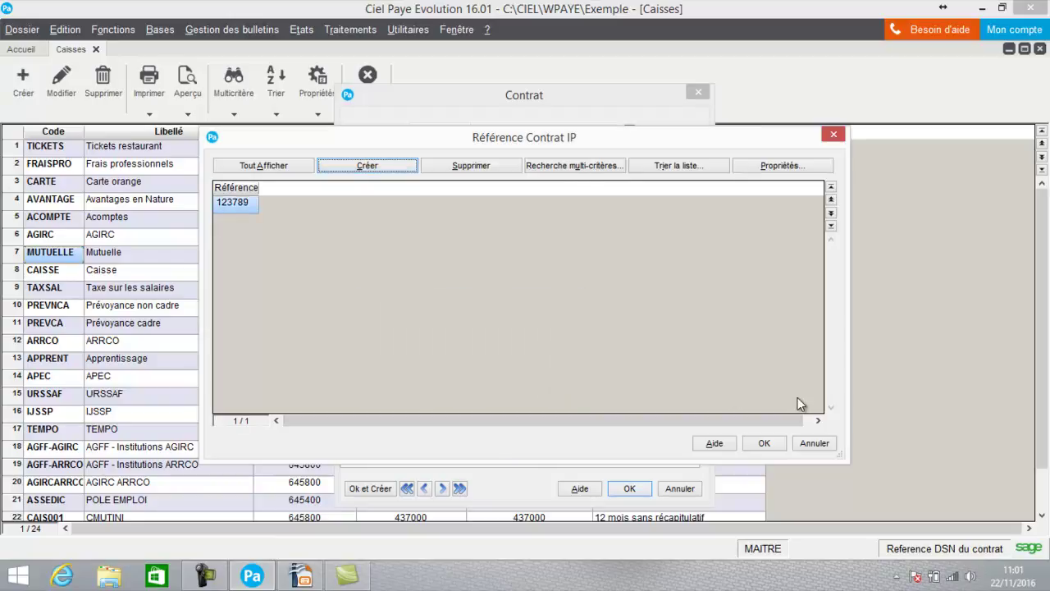
pyautogui.click(764, 443)
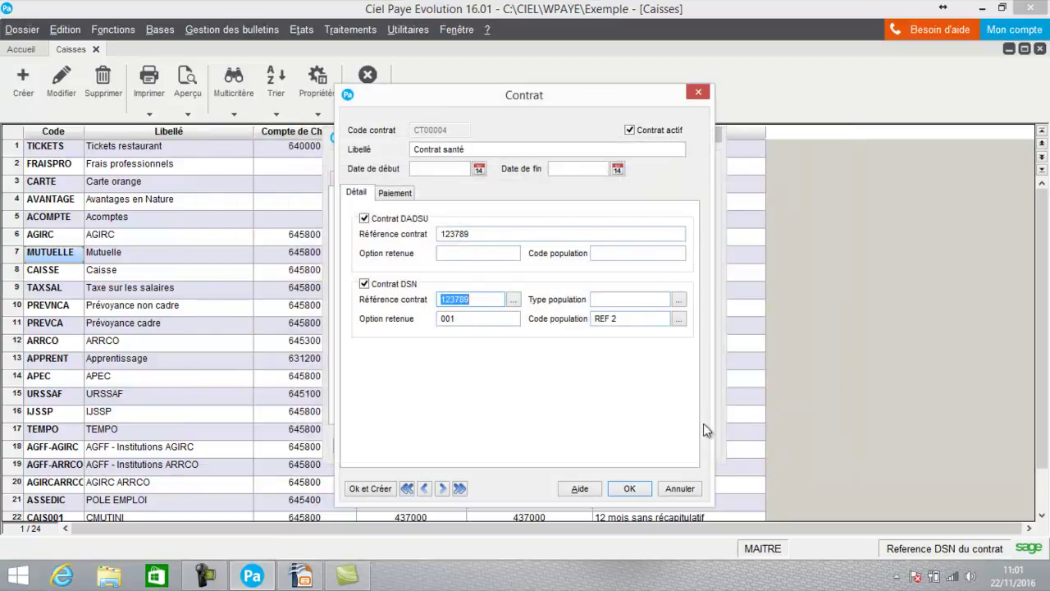
pyautogui.click(630, 489)
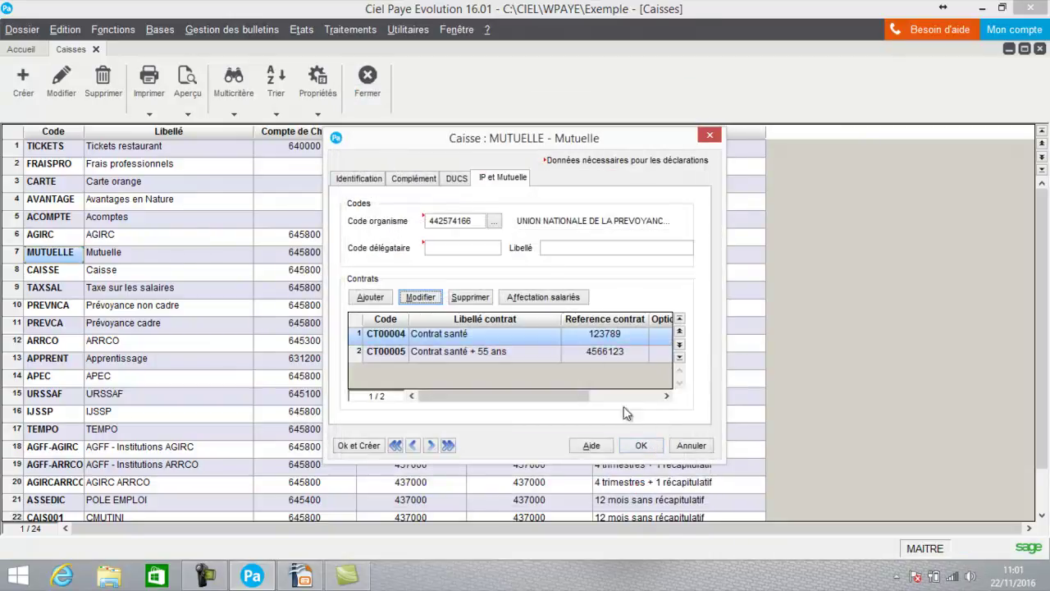
# - Browse the Mutuelles and Assurances categories for the organisation code without choosing one, and close the MUTUELLE record
pyautogui.click(494, 222)
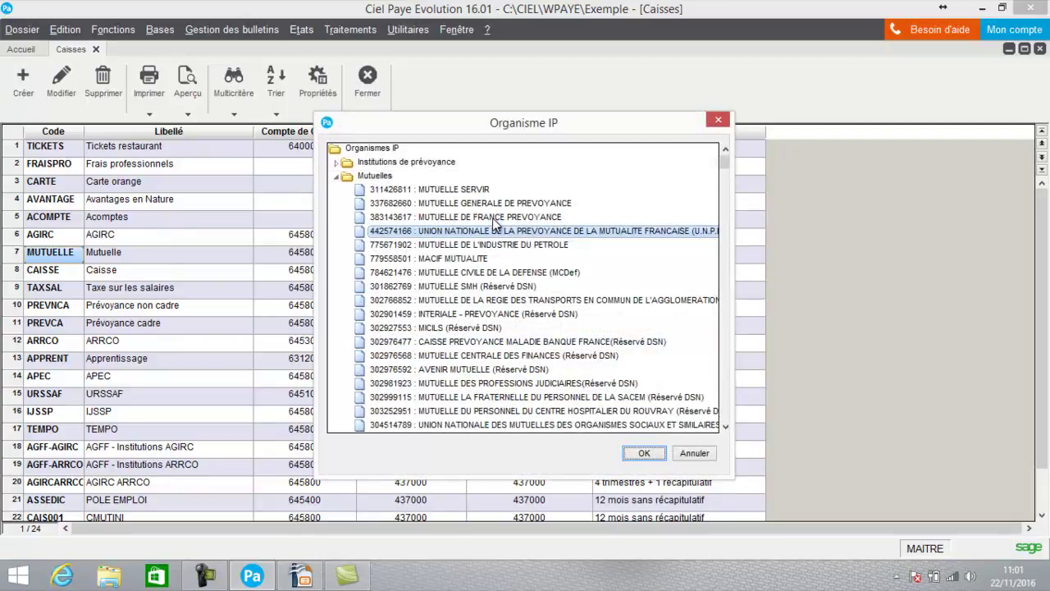
pyautogui.click(336, 177)
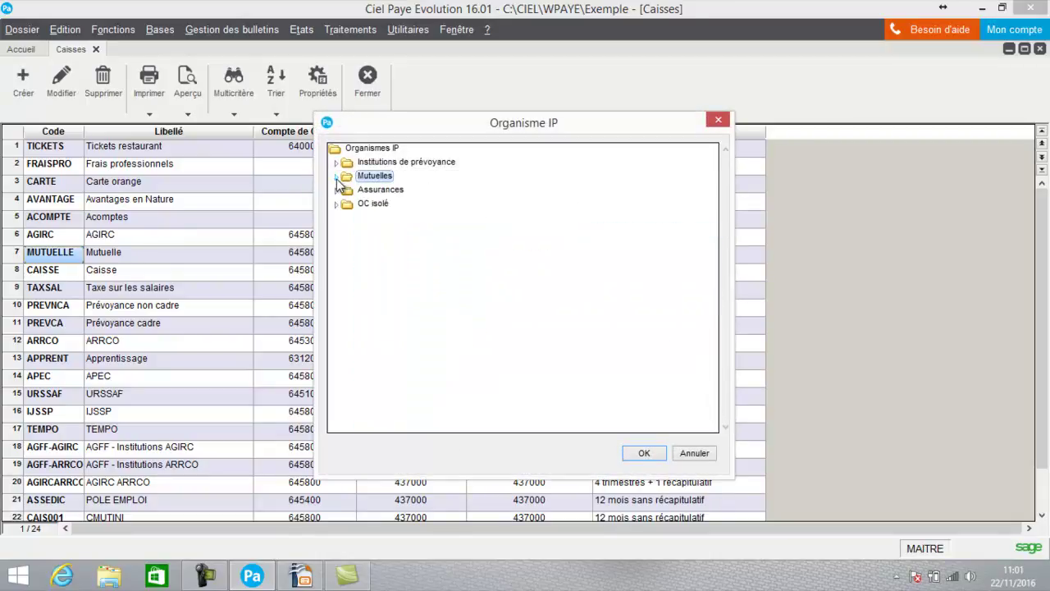
pyautogui.click(336, 190)
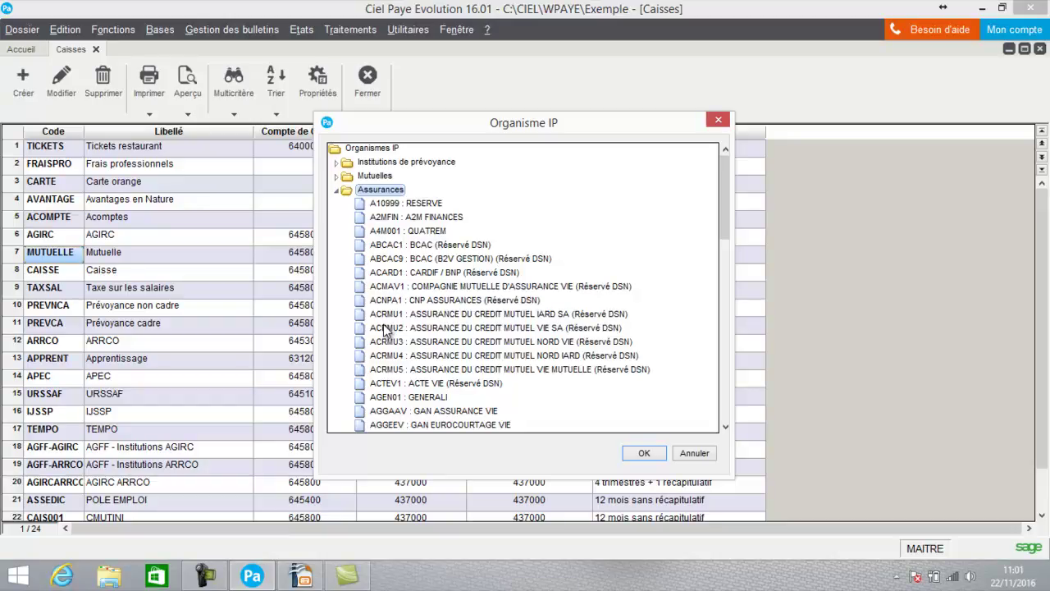
pyautogui.click(693, 454)
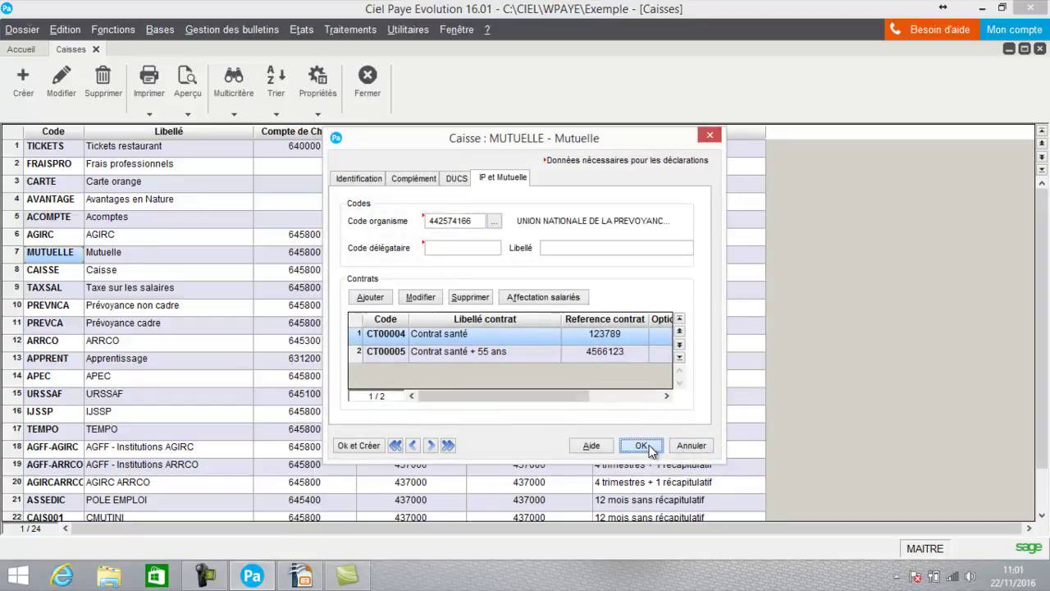
pyautogui.click(642, 445)
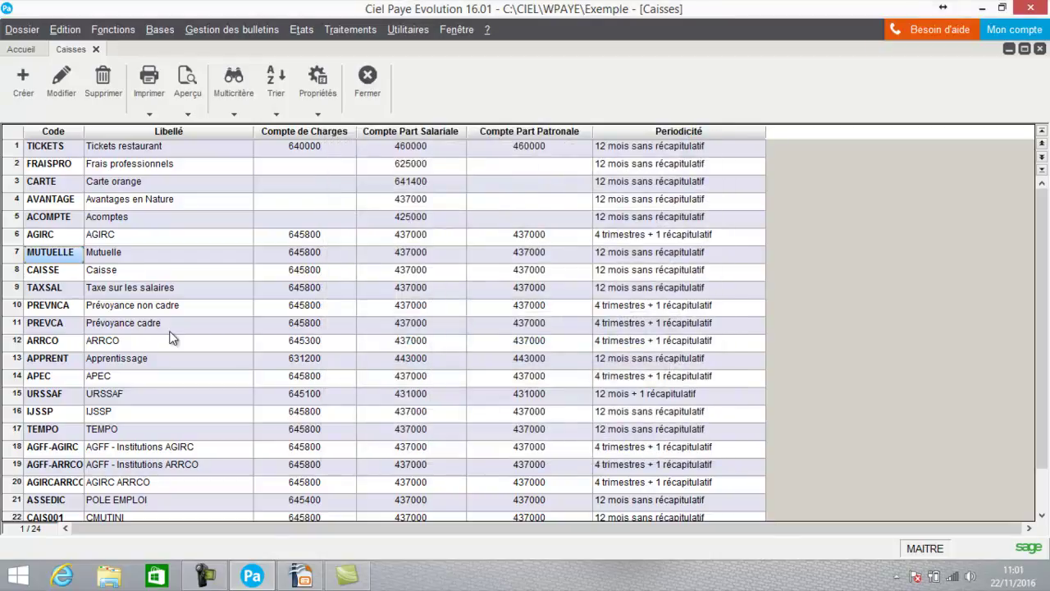
# - Try to assign all employees to the MUTUELLE fund's Contrat santé contract, and close the record without saving
pyautogui.click(64, 78)
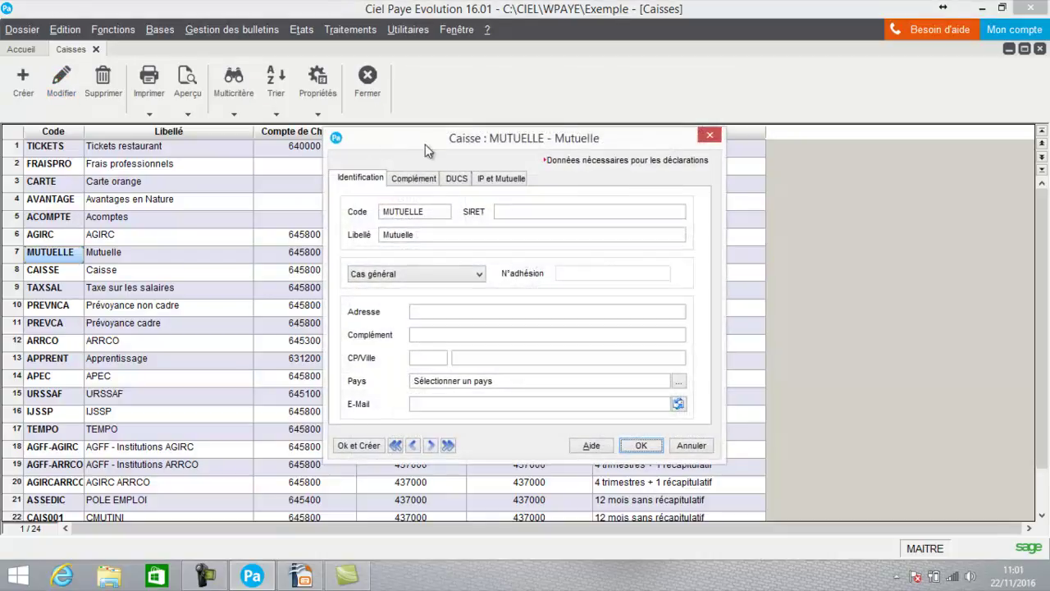
pyautogui.click(498, 182)
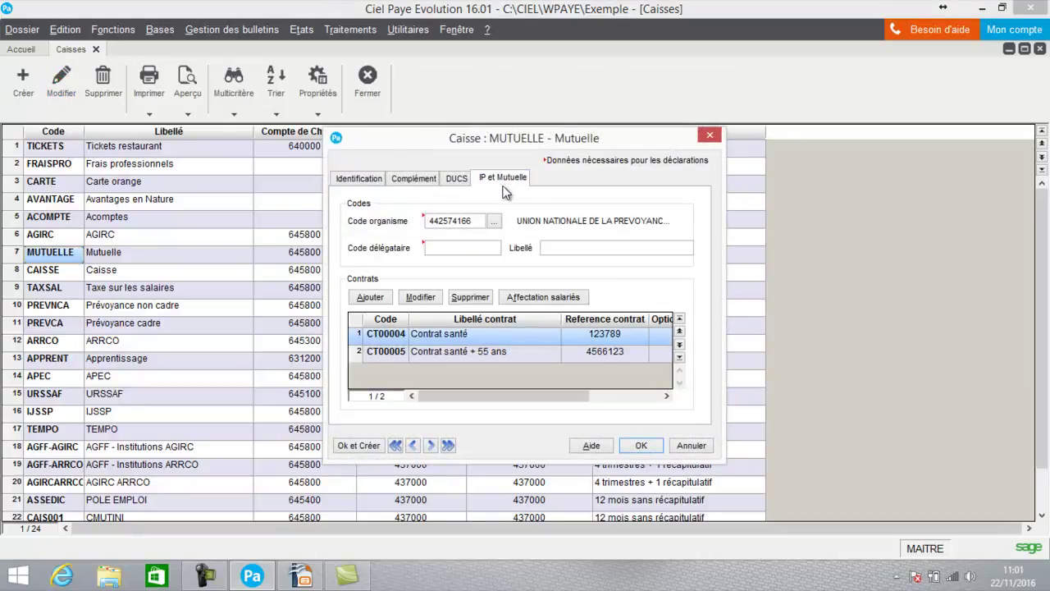
pyautogui.click(544, 294)
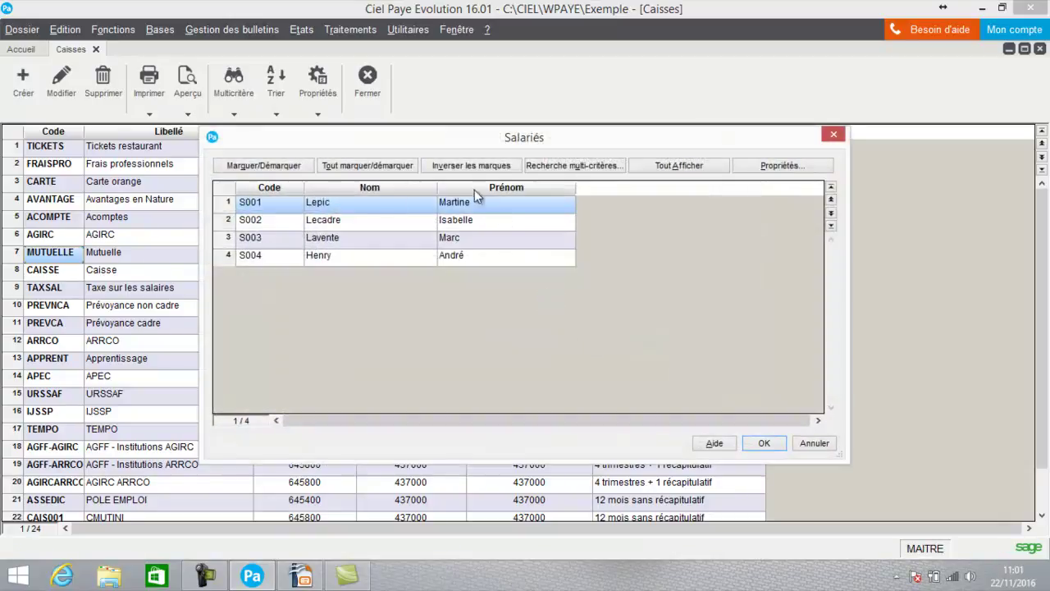
pyautogui.click(351, 167)
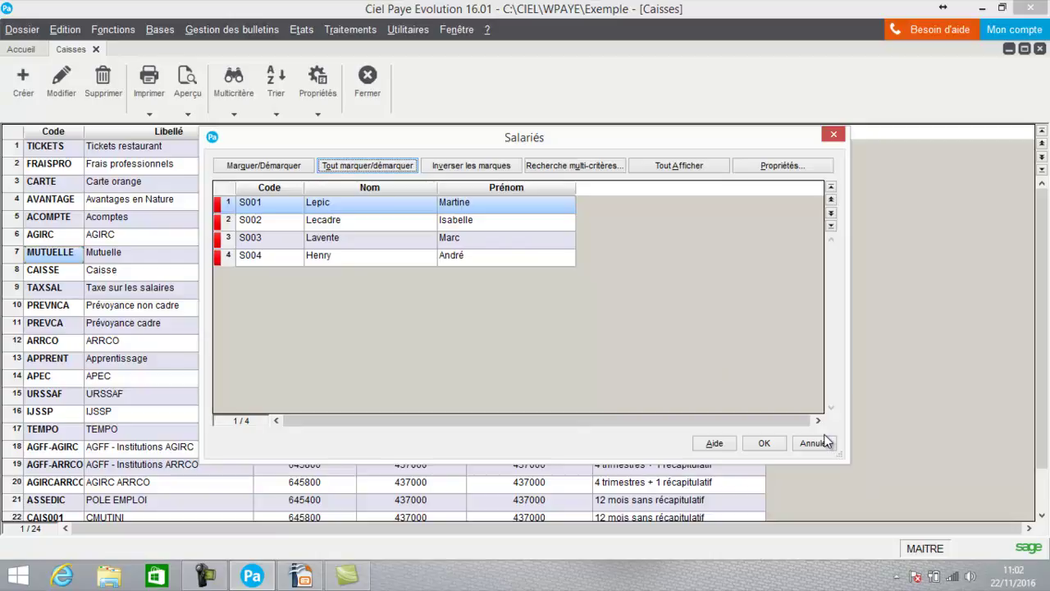
pyautogui.click(764, 443)
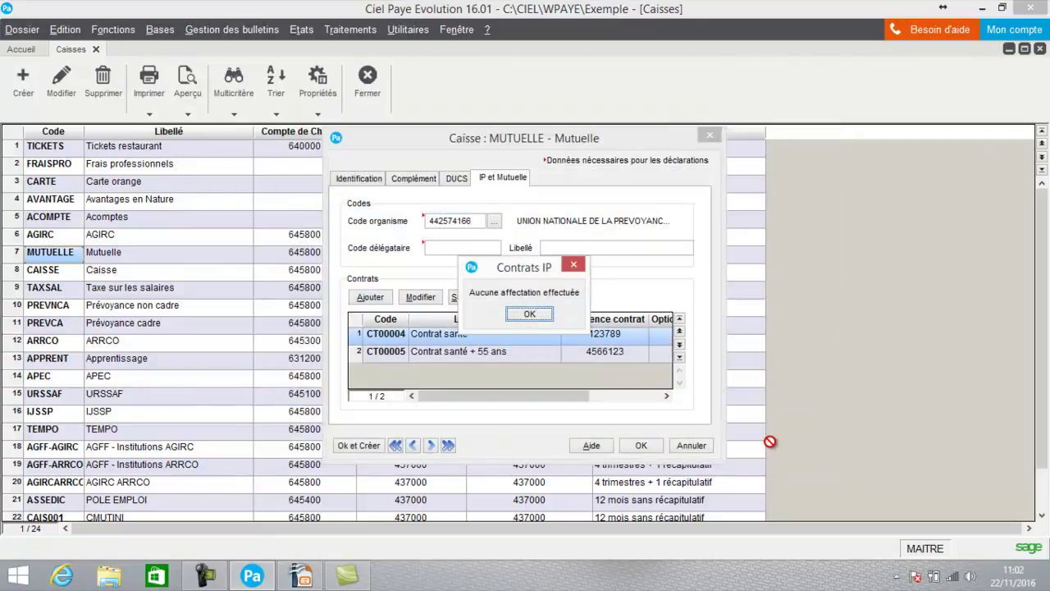
pyautogui.click(537, 315)
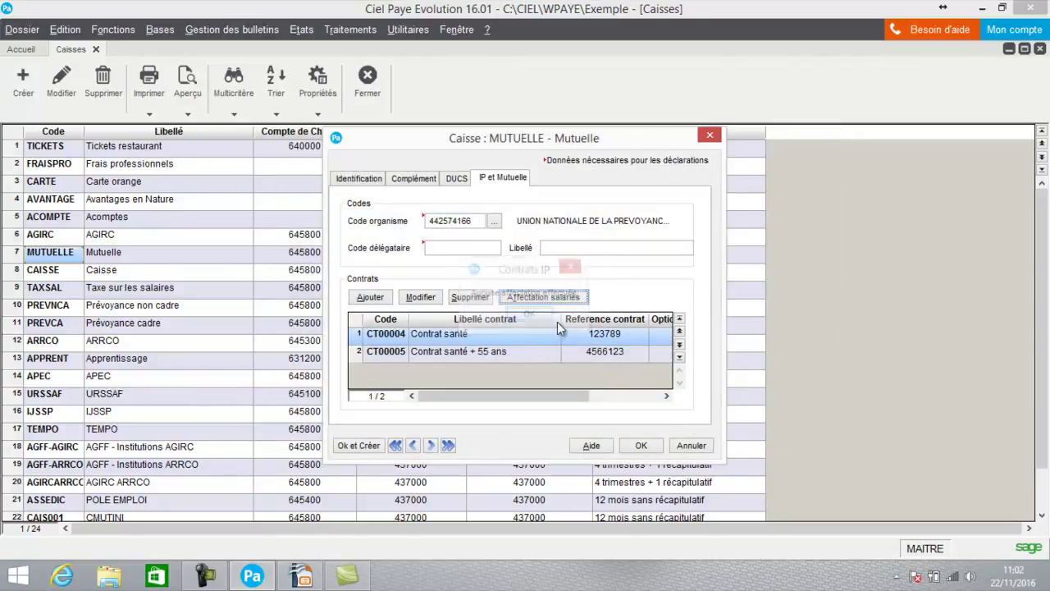
pyautogui.click(691, 444)
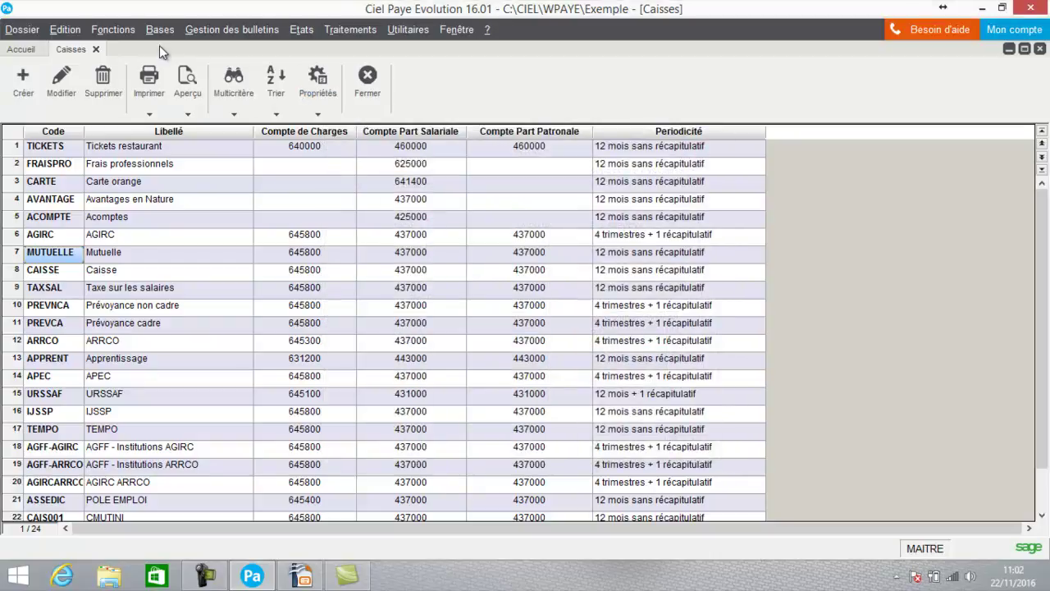
# - Open the Etablissement principal record from the Etablissements list and display its OC affiliations under Organismes
pyautogui.click(160, 30)
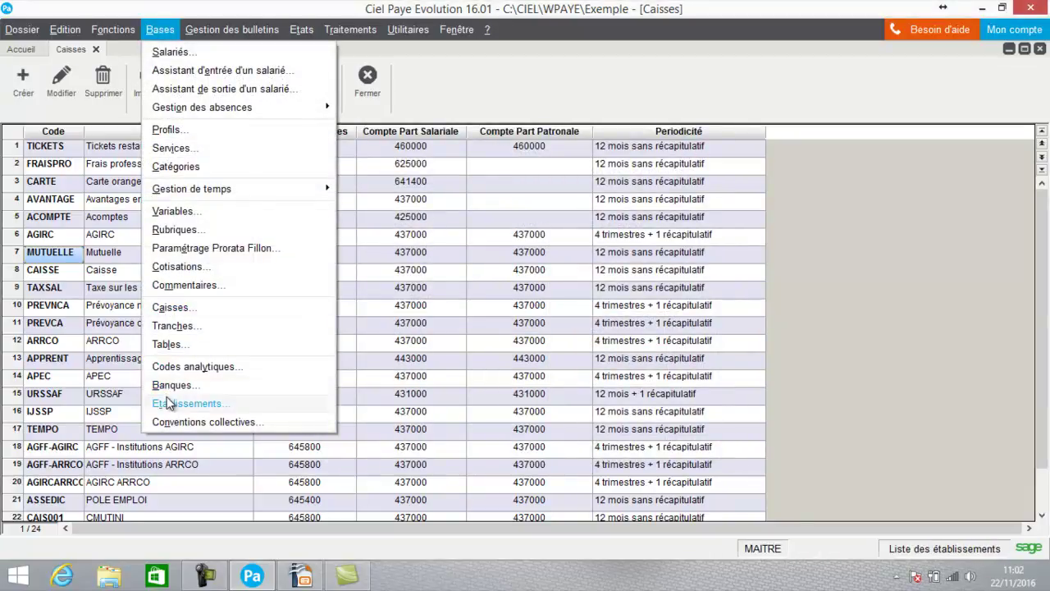
pyautogui.click(168, 403)
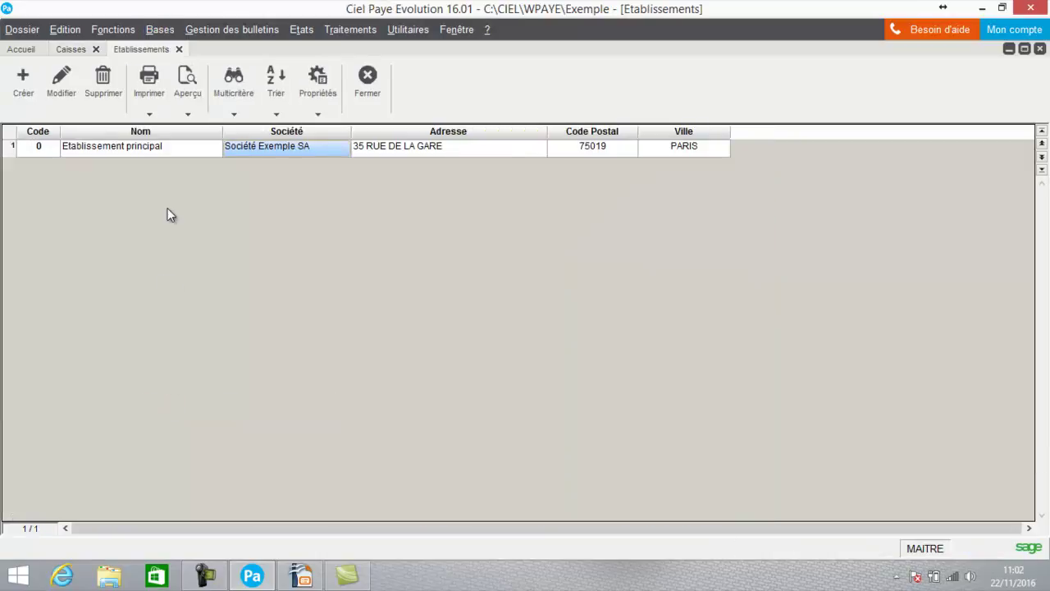
pyautogui.click(61, 78)
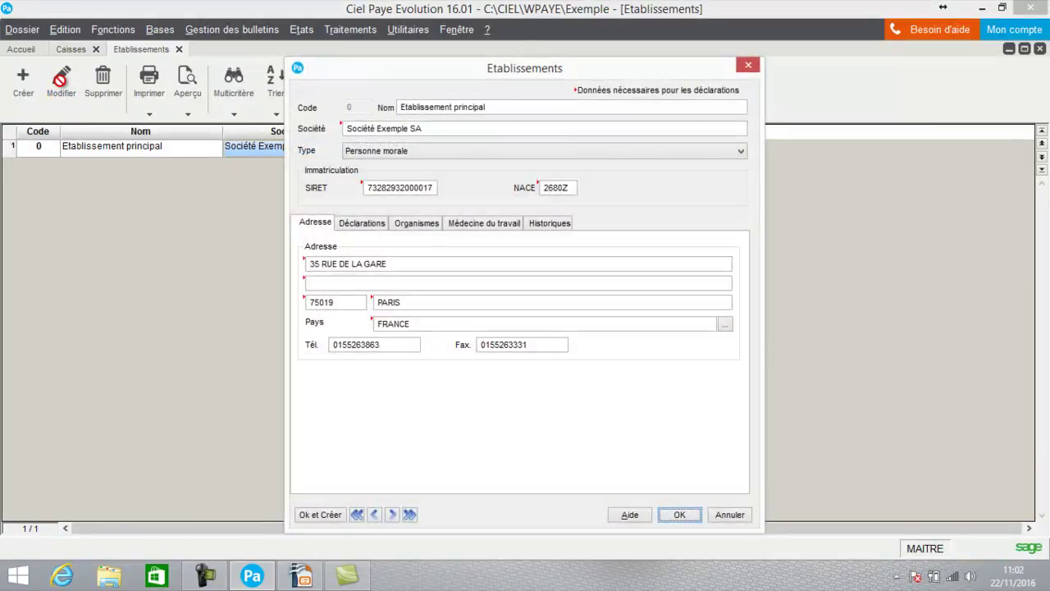
pyautogui.click(406, 226)
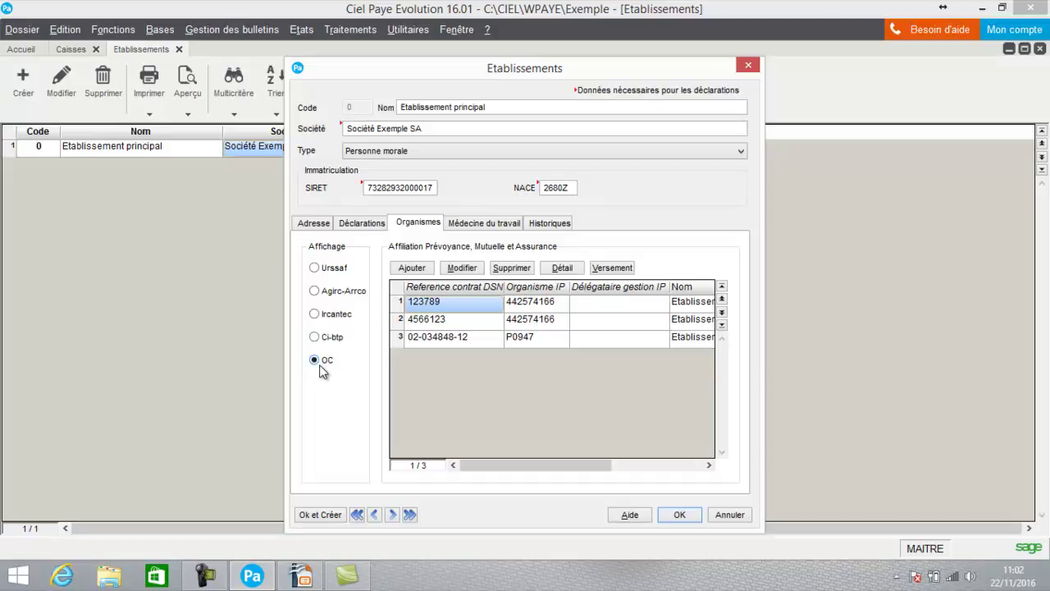
# - Check the IP contracts not assigned to the establishment through both the add and modify functions, cancelling each
pyautogui.click(413, 268)
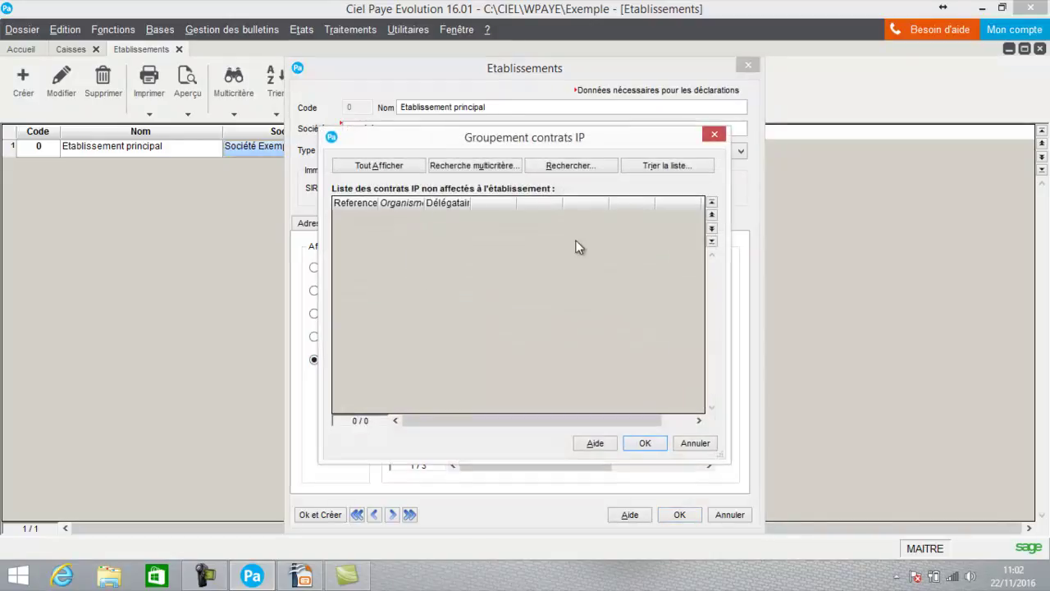
pyautogui.click(695, 444)
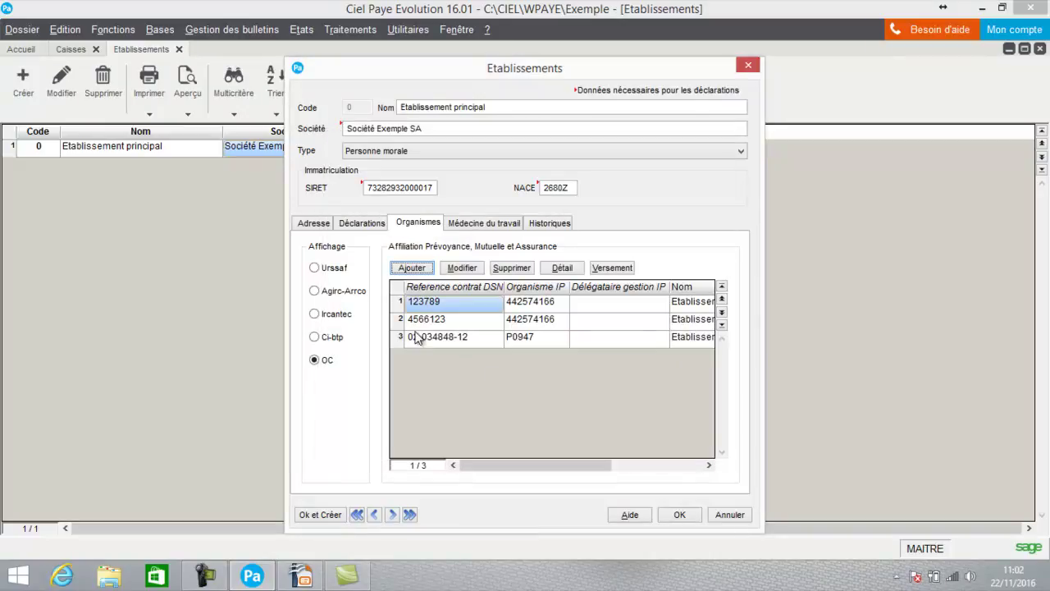
pyautogui.click(457, 267)
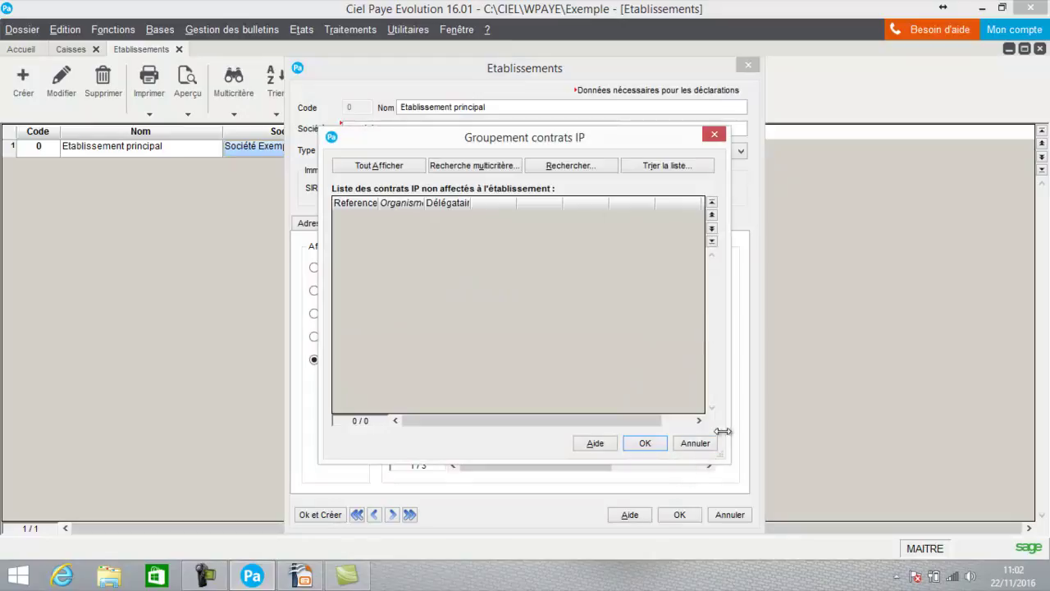
pyautogui.click(697, 444)
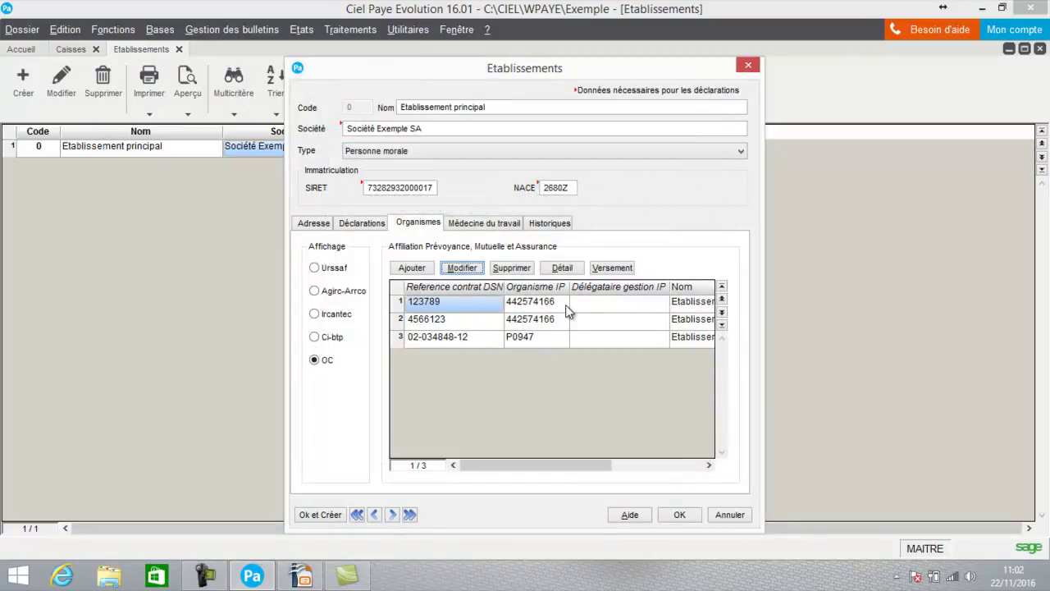
# - View the payment settings of the establishment's 123789 contract, cancel out of them, and close the Etablissement principal record with its affiliations confirmed
pyautogui.click(614, 268)
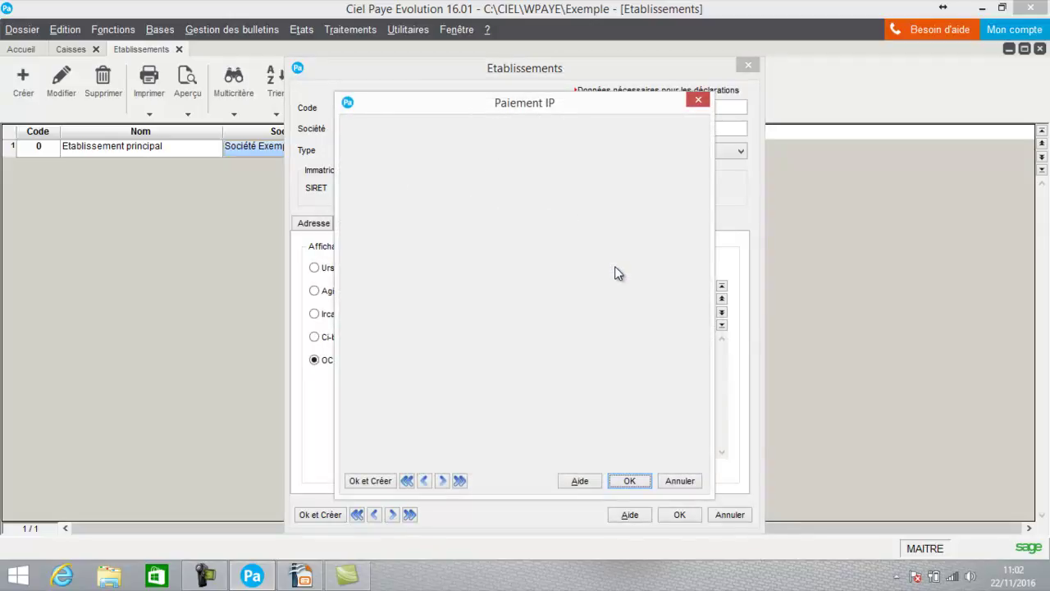
pyautogui.click(677, 482)
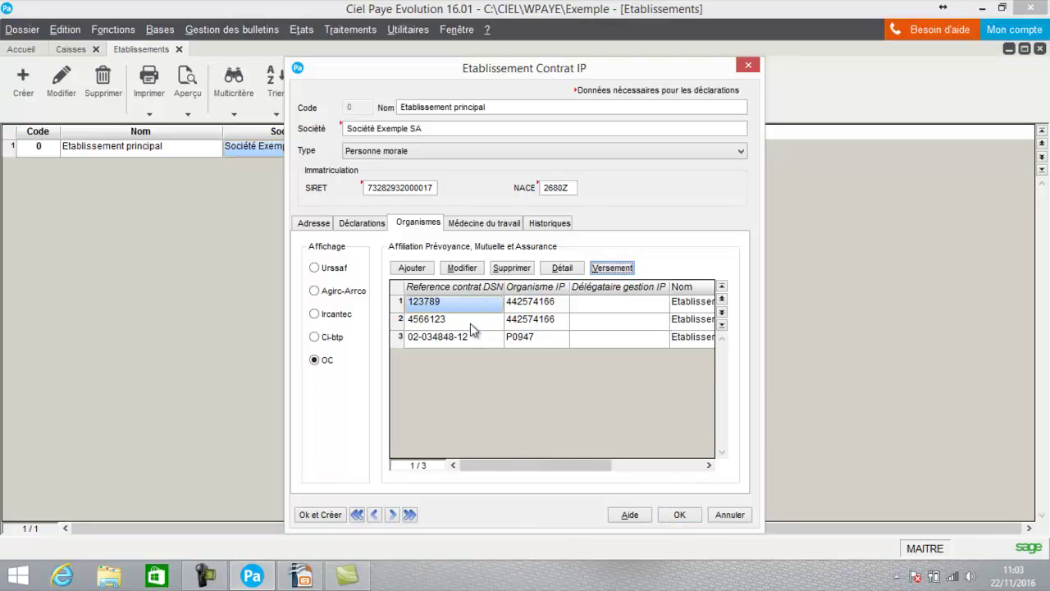
pyautogui.click(679, 514)
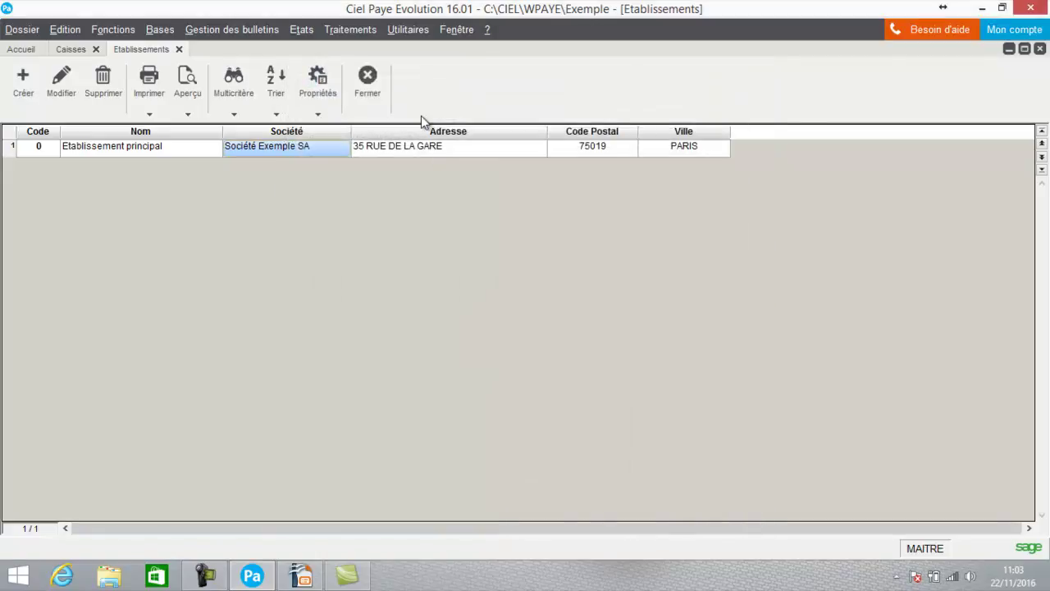
# - Open the second listed employee's November payslip from Bulletins de paye and locate the Prévoyance cadre, A contribution line
pyautogui.click(260, 31)
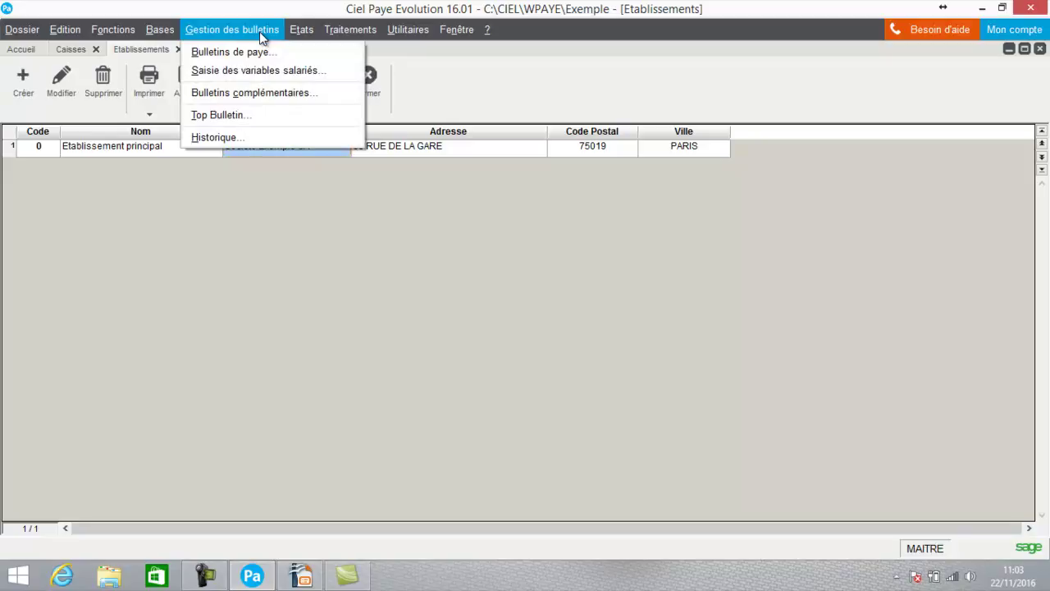
pyautogui.click(246, 52)
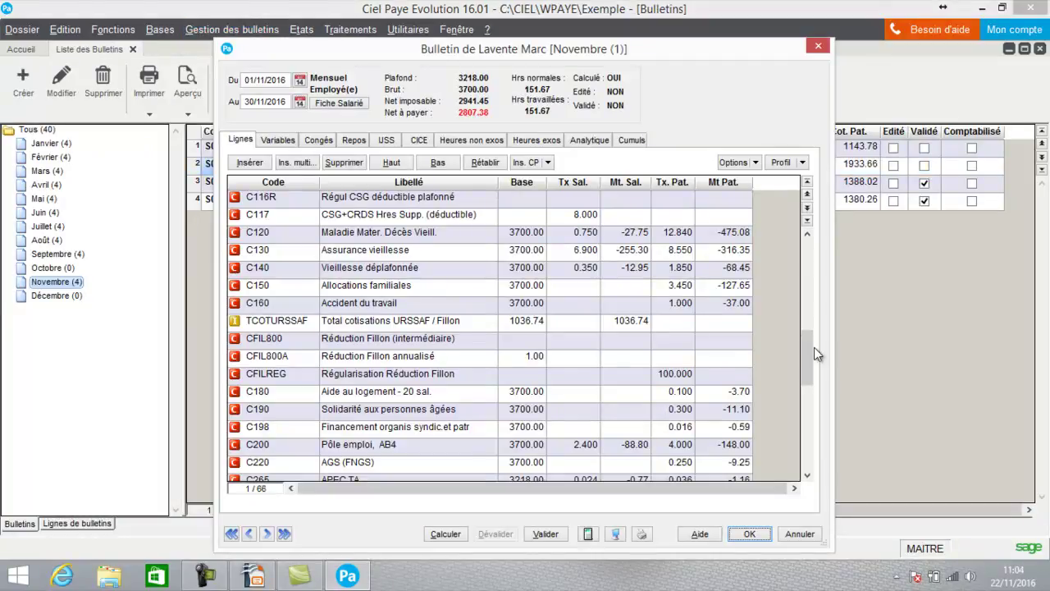
pyautogui.click(813, 478)
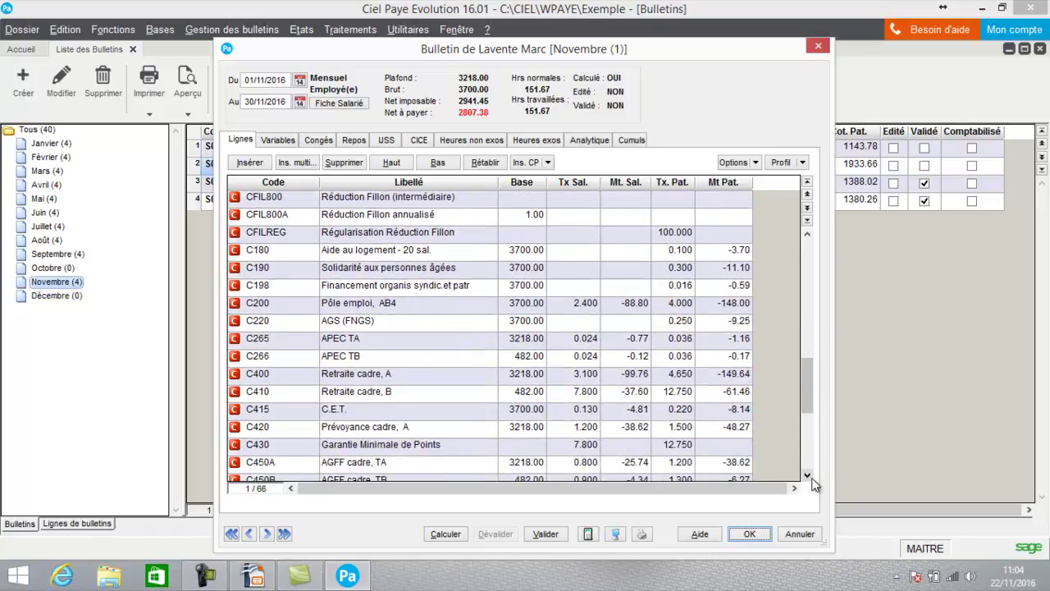
pyautogui.click(811, 476)
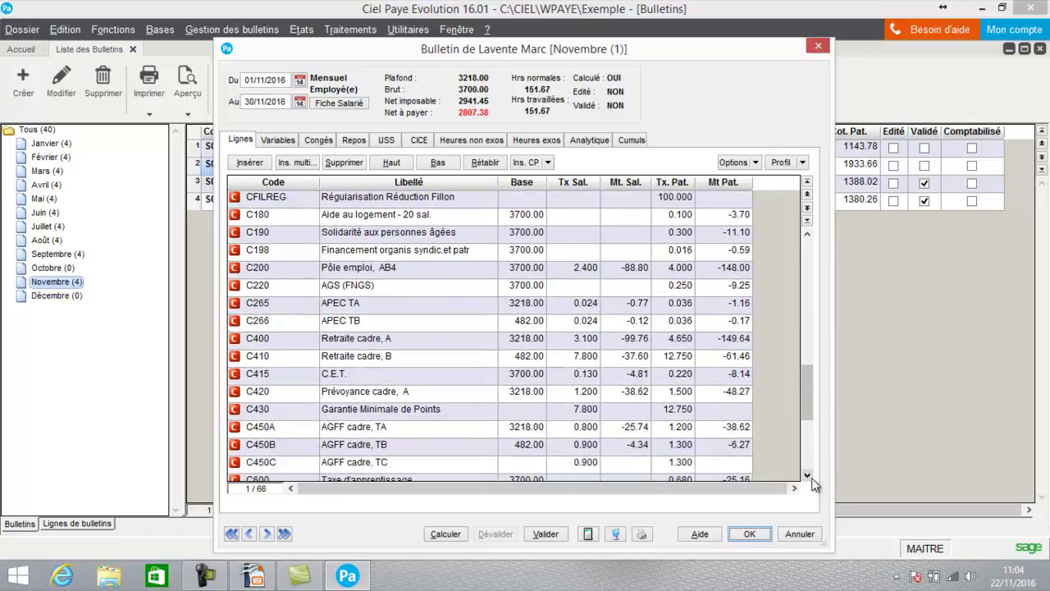
# - Open the C420 Prévoyance cadre, A contribution record from the payslip line and display its declaration settings
pyautogui.doubleClick(271, 394)
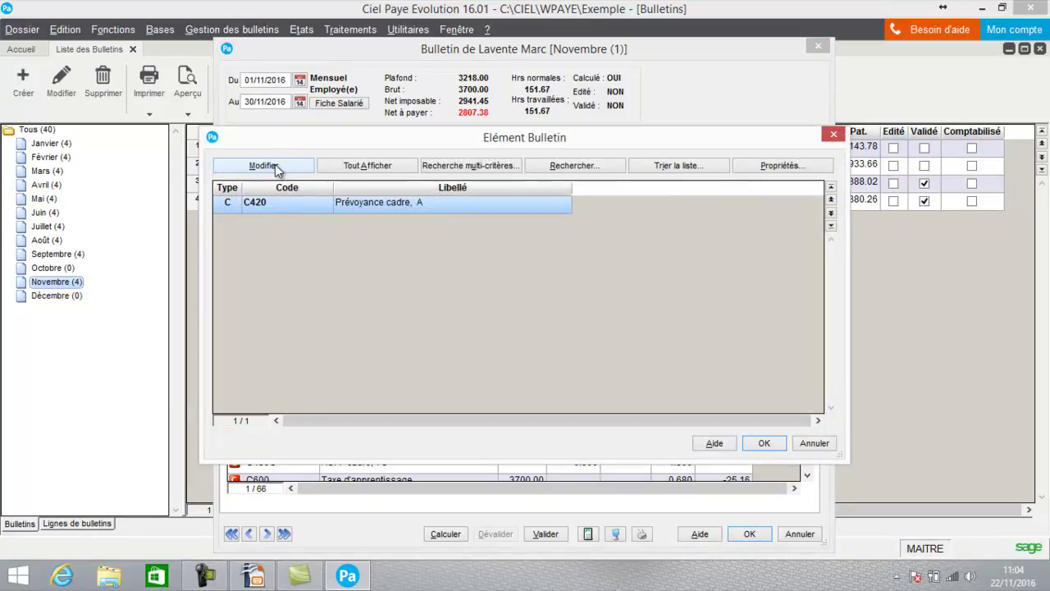
pyautogui.click(275, 164)
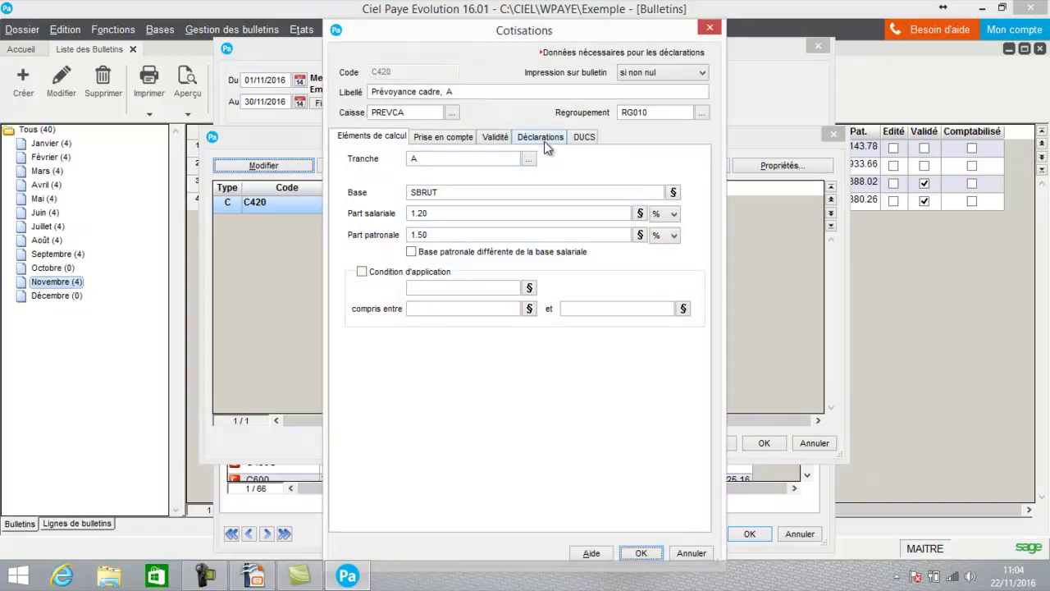
pyautogui.click(546, 141)
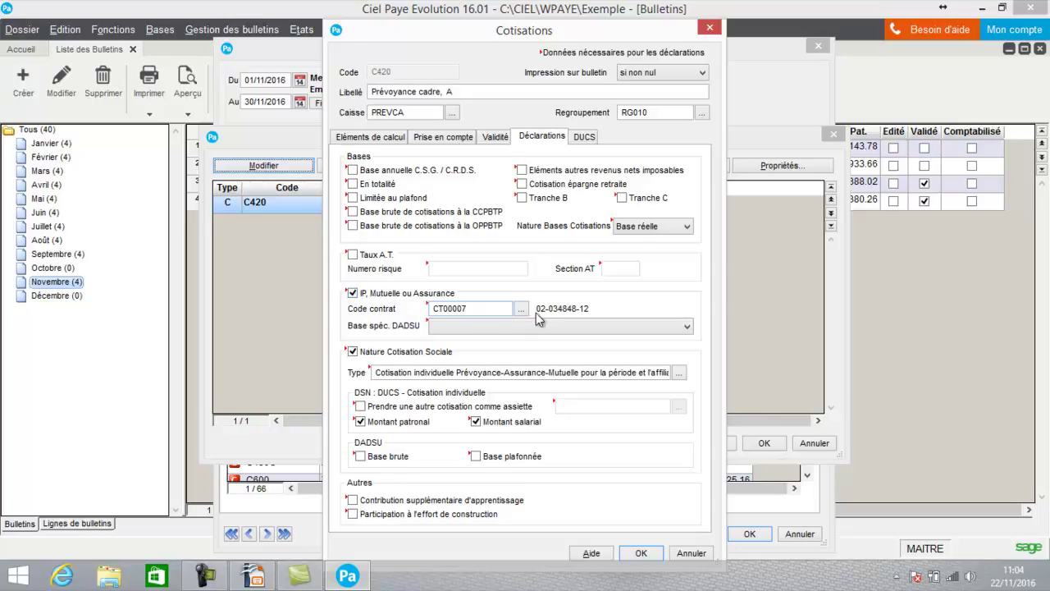
# - Check the contribution's contract code and browse the Organismes Complémentaires types for Nature Cotisation Sociale, cancelling without choosing one
pyautogui.click(465, 305)
pyautogui.click(454, 372)
pyautogui.click(683, 375)
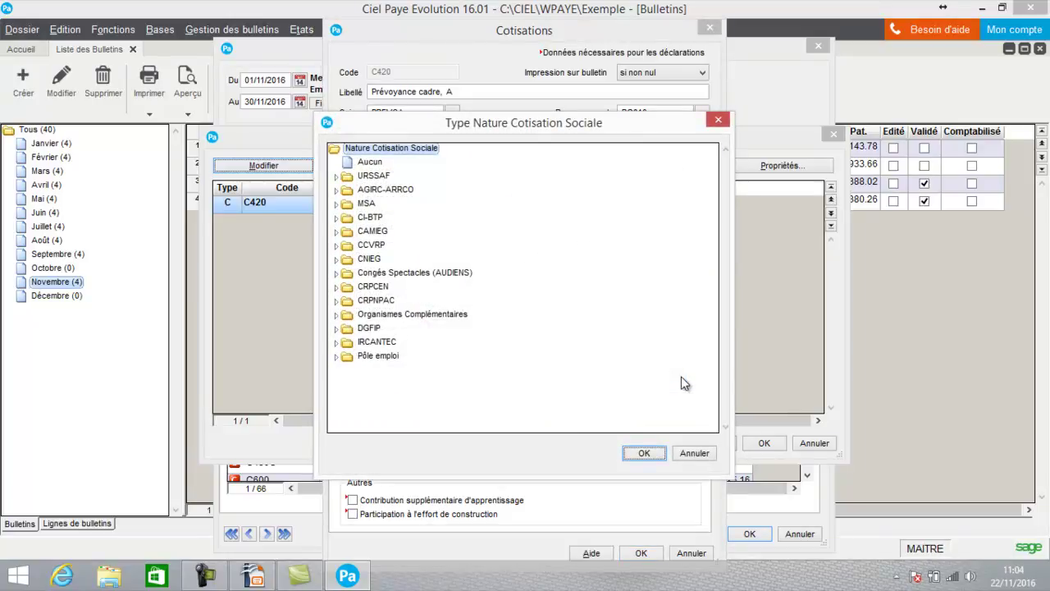
pyautogui.click(338, 315)
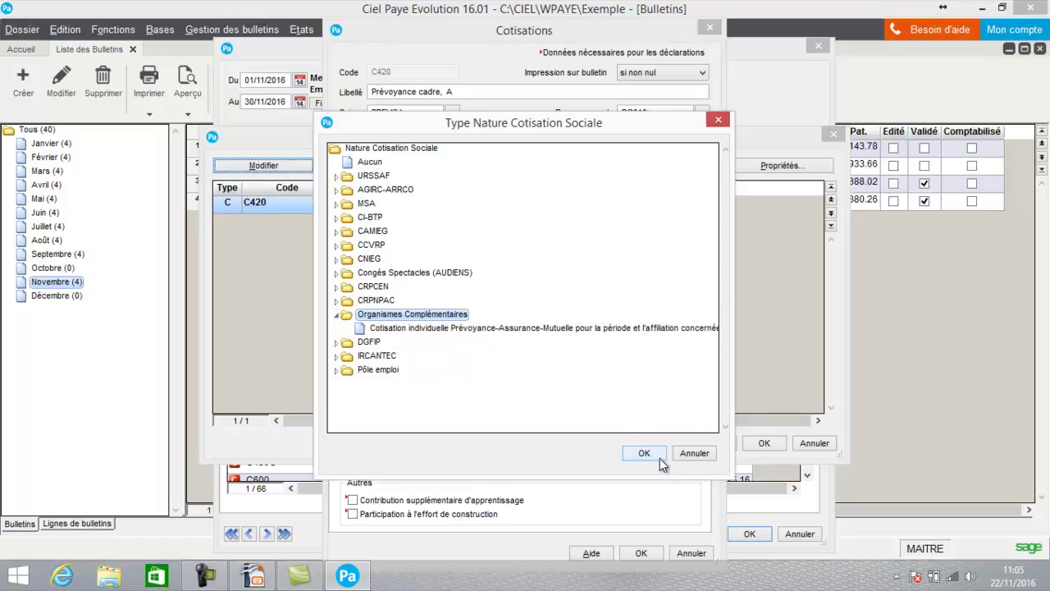
pyautogui.click(683, 454)
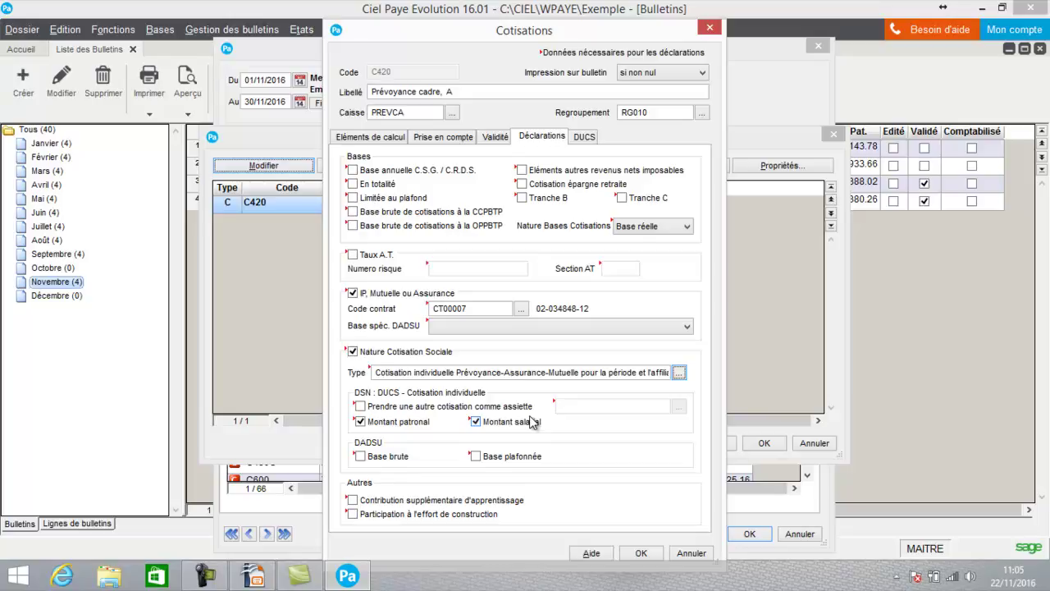
# - Confirm and close the C420 contribution record, its payslip element selection and the November payslip
pyautogui.click(640, 554)
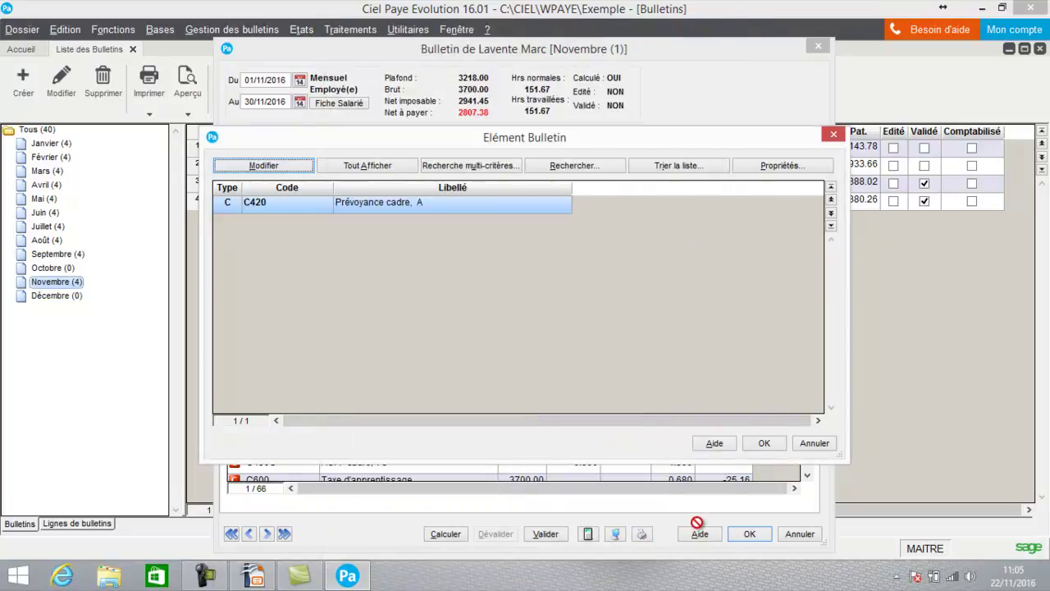
pyautogui.click(764, 443)
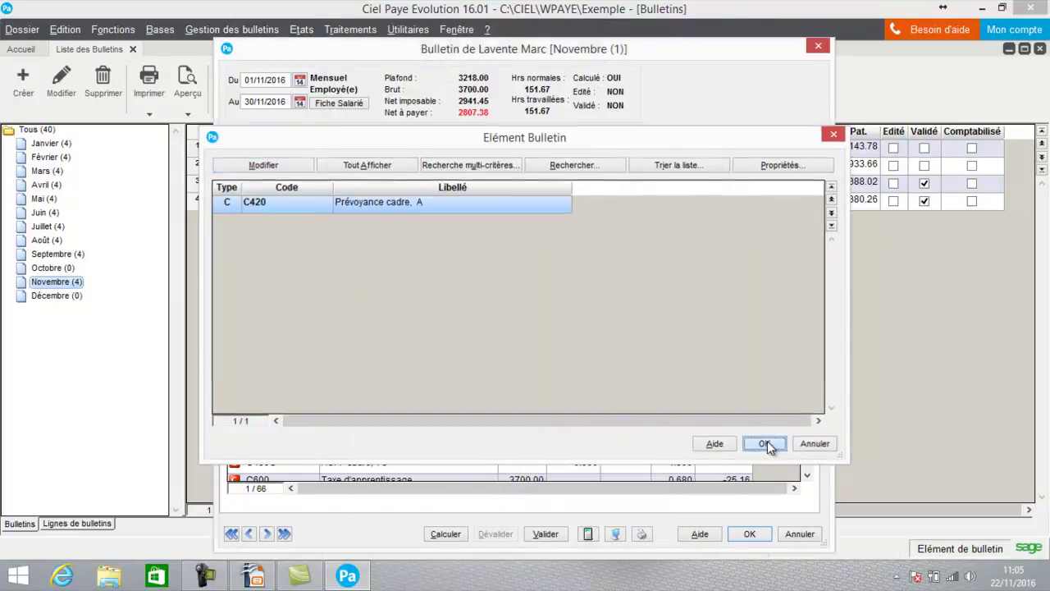
pyautogui.click(747, 534)
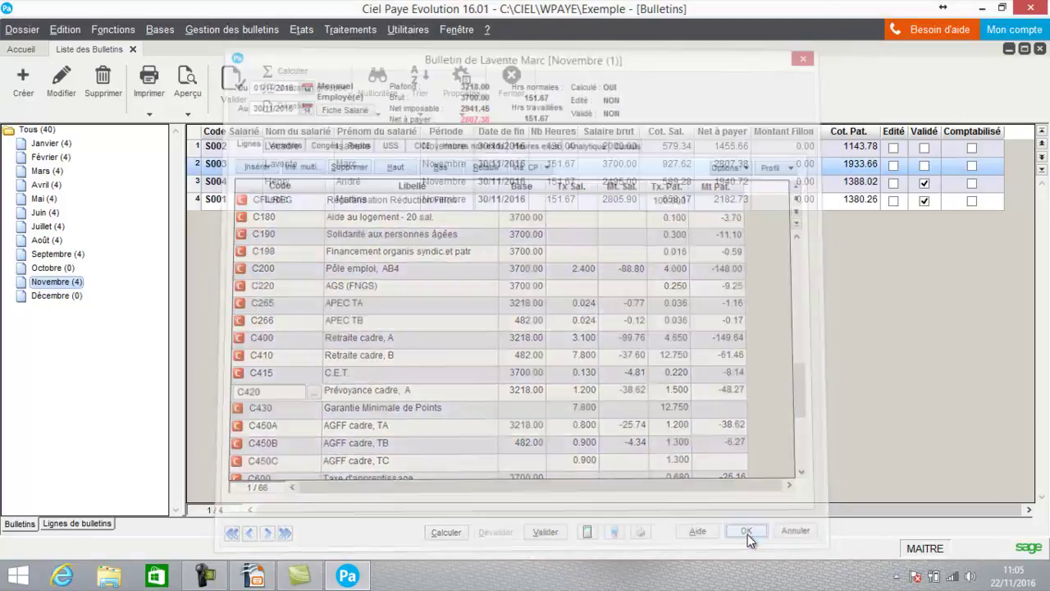